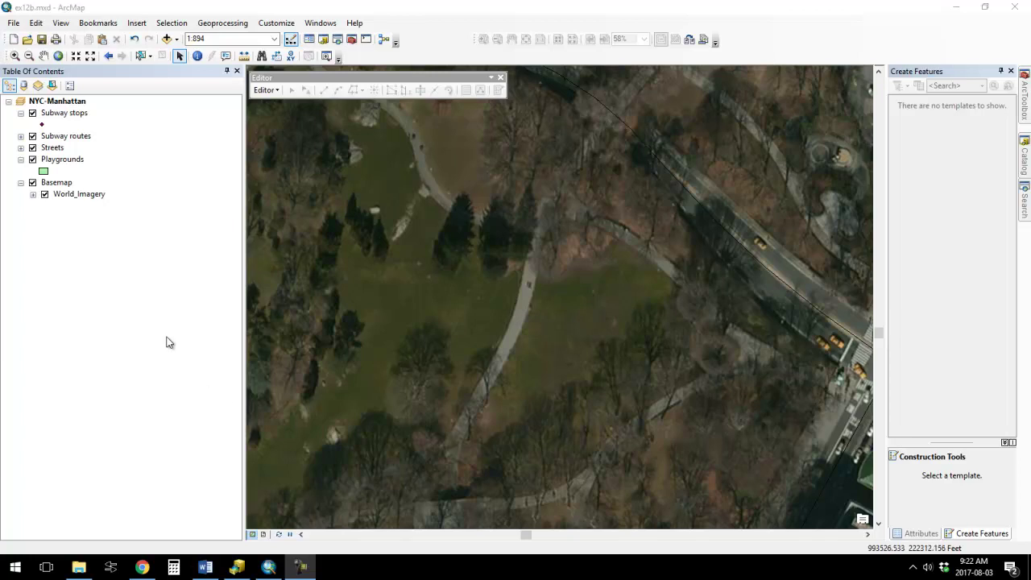
Give the Streets layer's City Street symbol a yellow colour and a line width of 2.
left_click(21, 148)
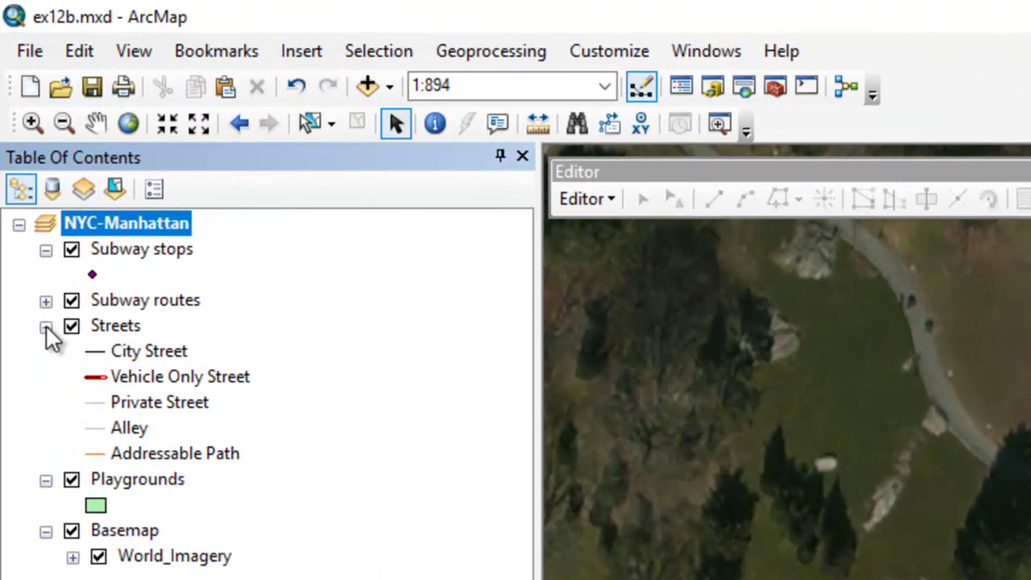
left_click(95, 352)
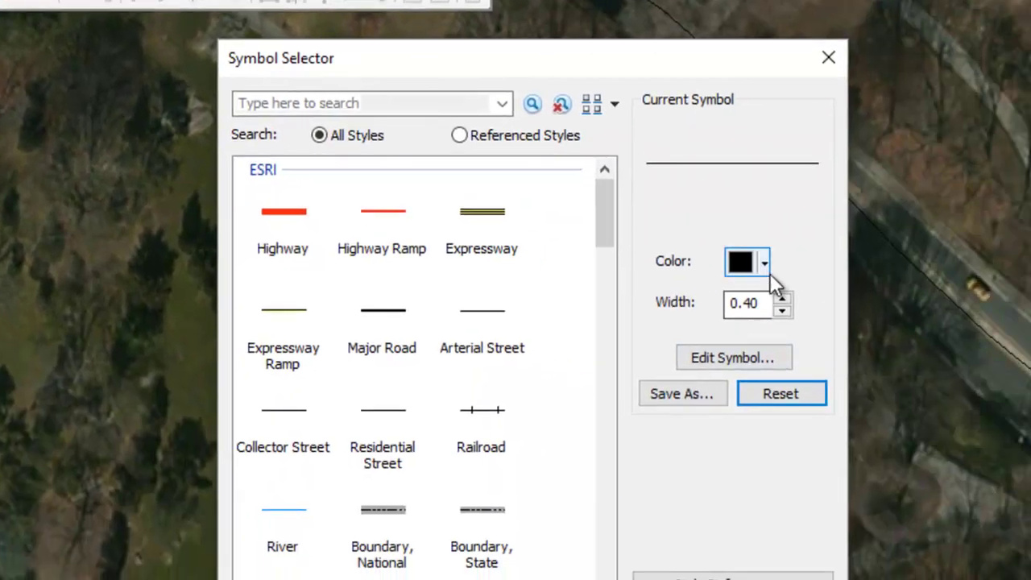
left_click(763, 263)
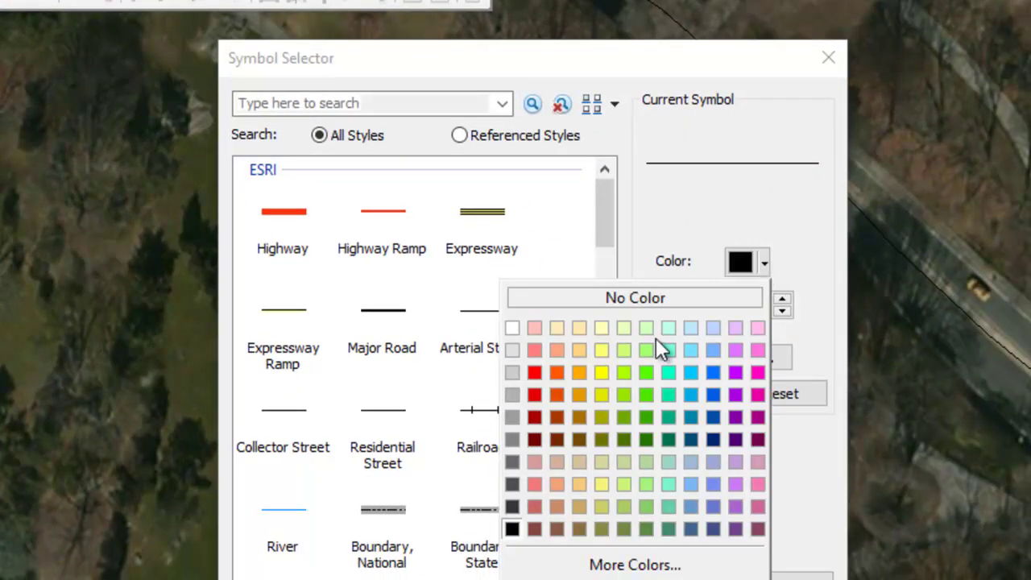
left_click(602, 372)
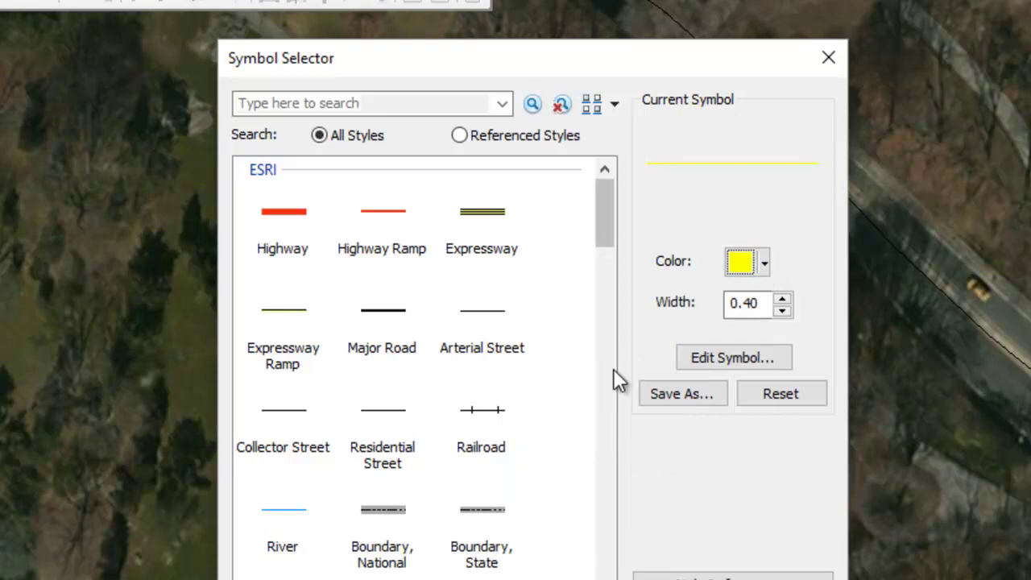
double_click(783, 298)
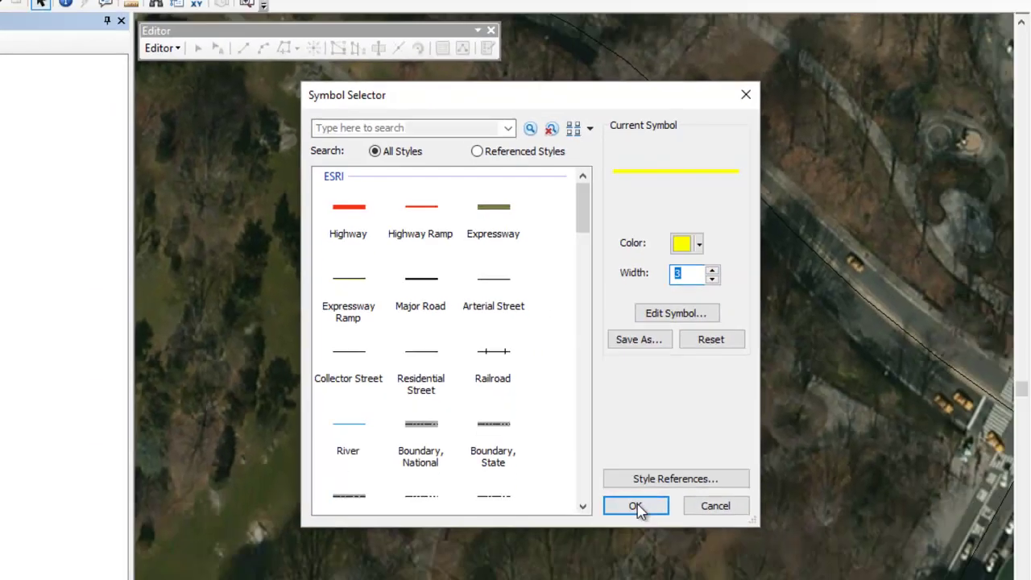
left_click(683, 579)
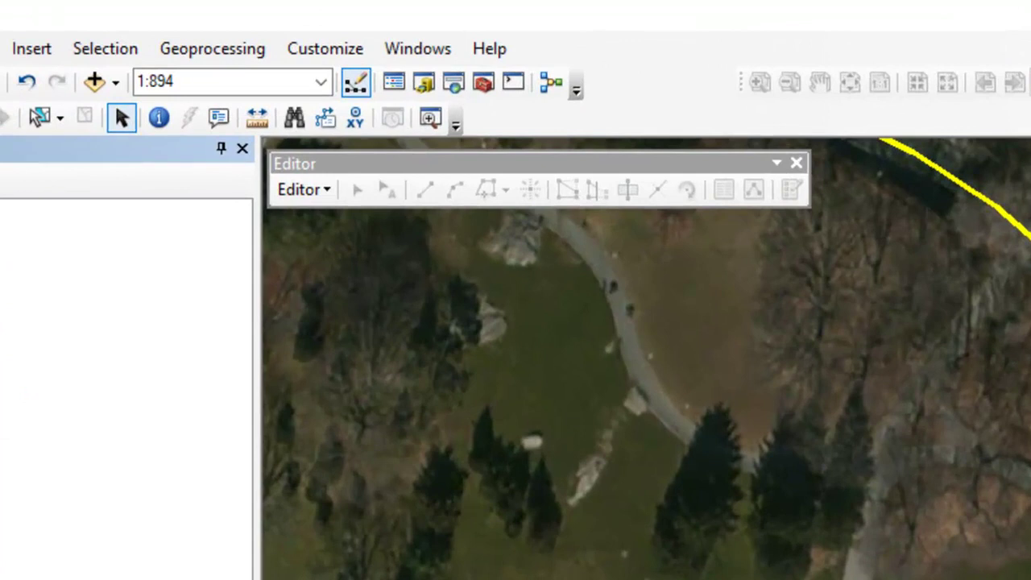
Start editing and select the Playgrounds template in Create Features.
left_click(308, 187)
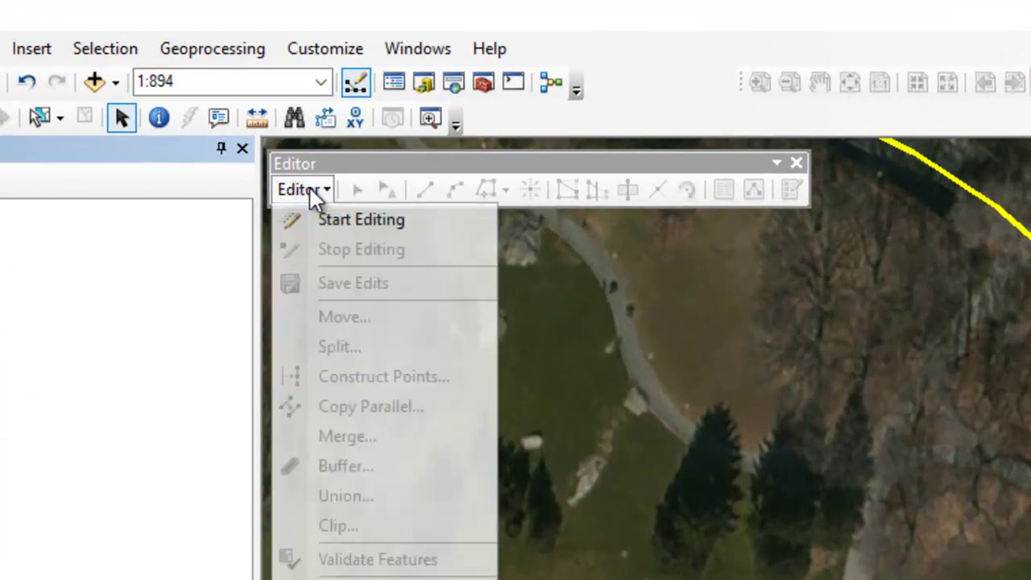
left_click(321, 207)
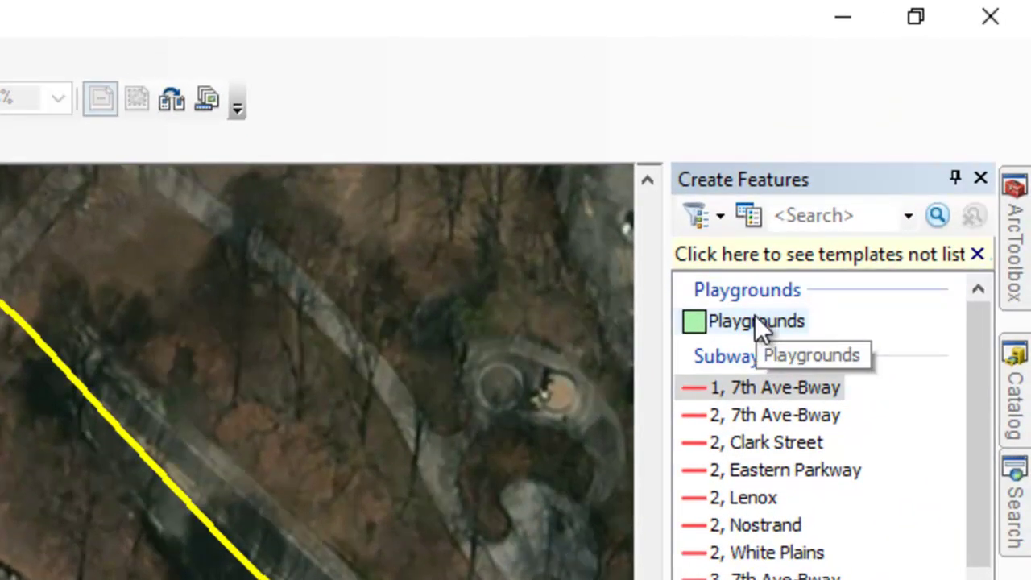
left_click(754, 317)
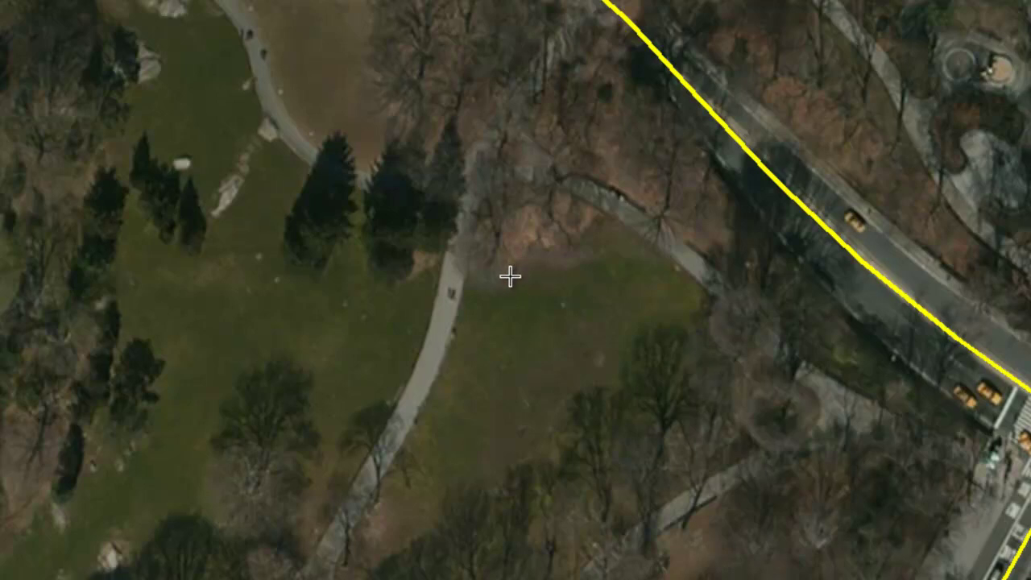
Place the first vertex at absolute X 993928.234, Y 222462.291.
right_click(510, 276)
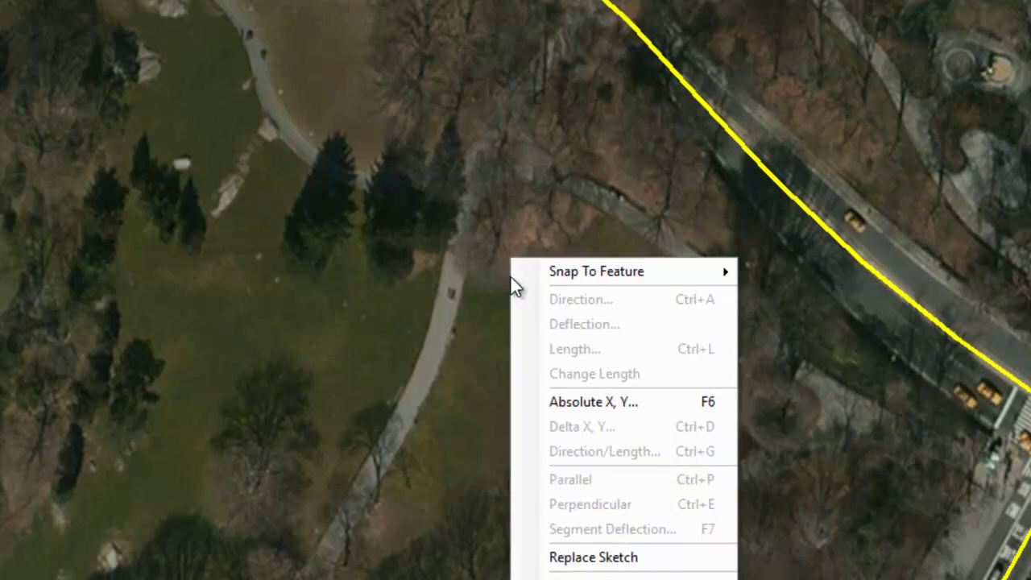
left_click(564, 402)
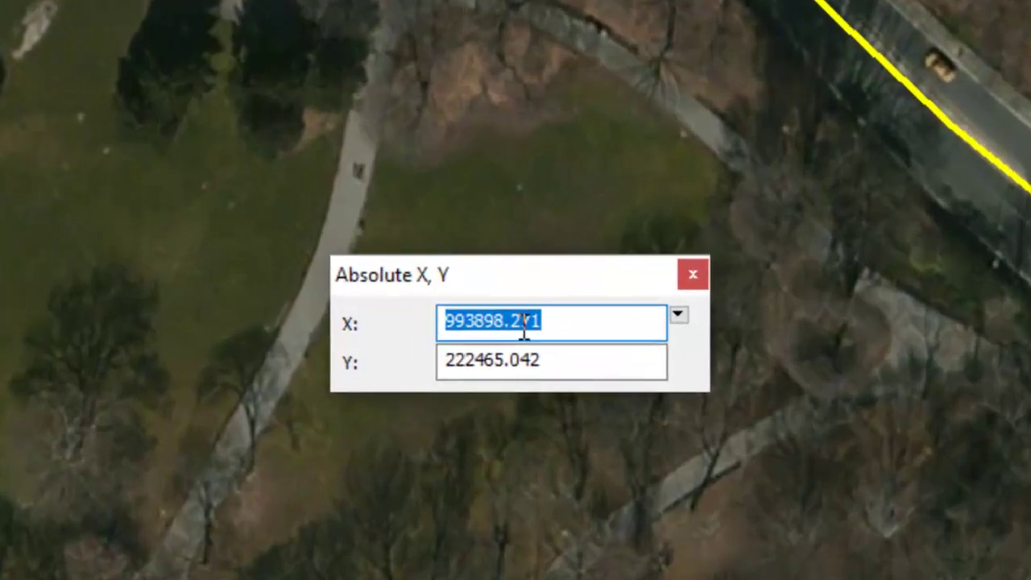
type("993928")
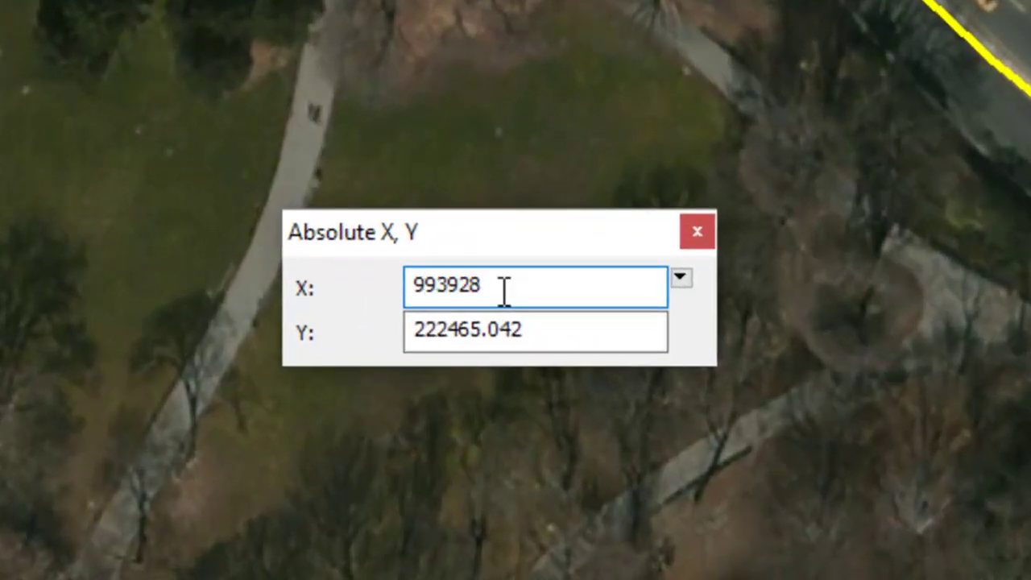
type(".234")
key("Tab")
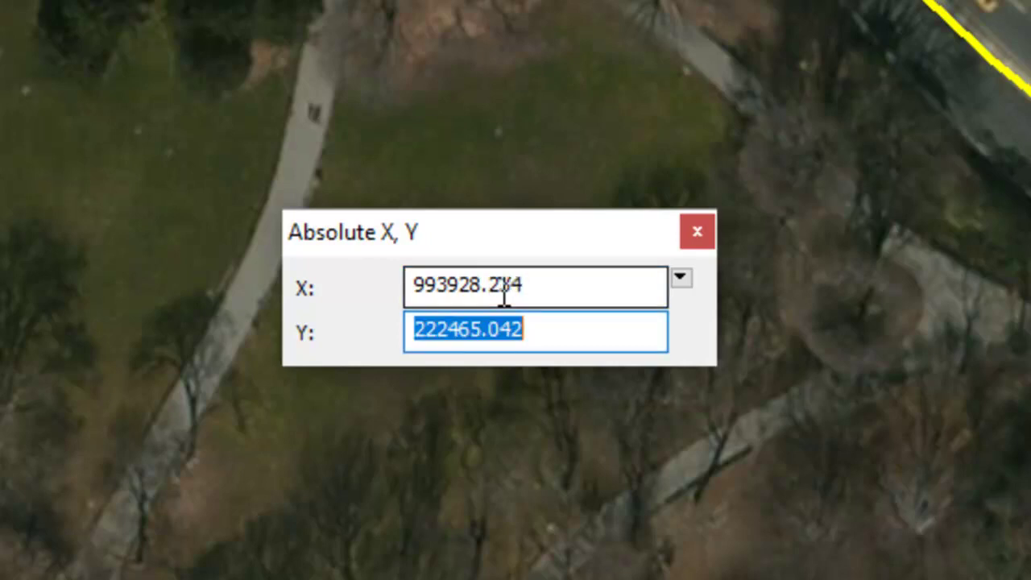
type("2")
key("BackSpace")
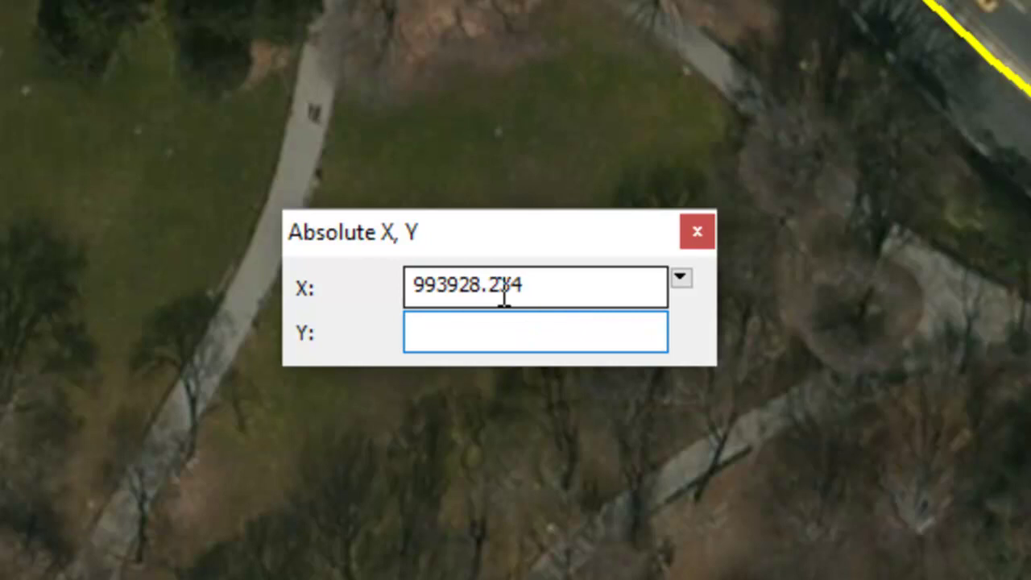
type("222462.291")
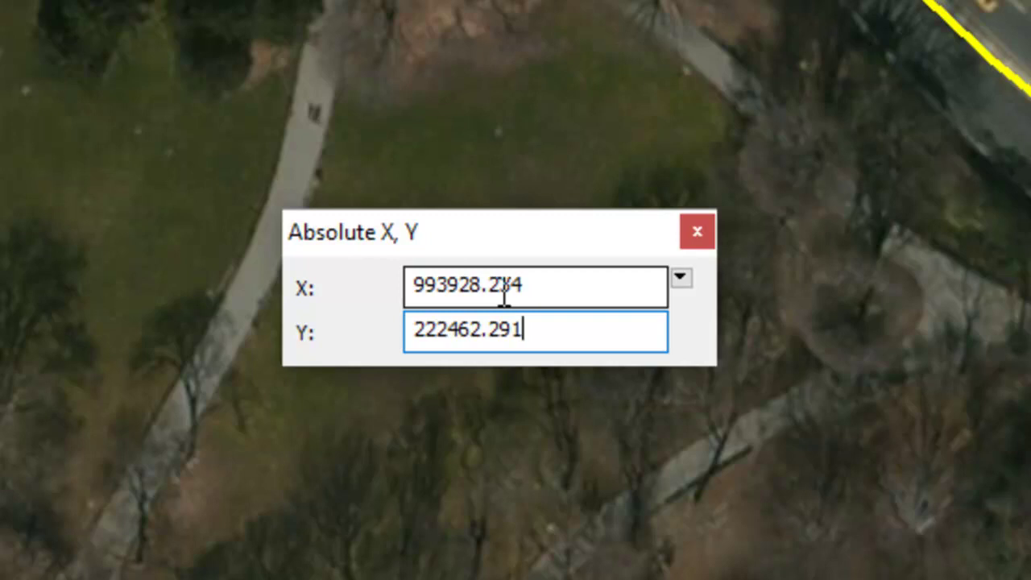
key("Return")
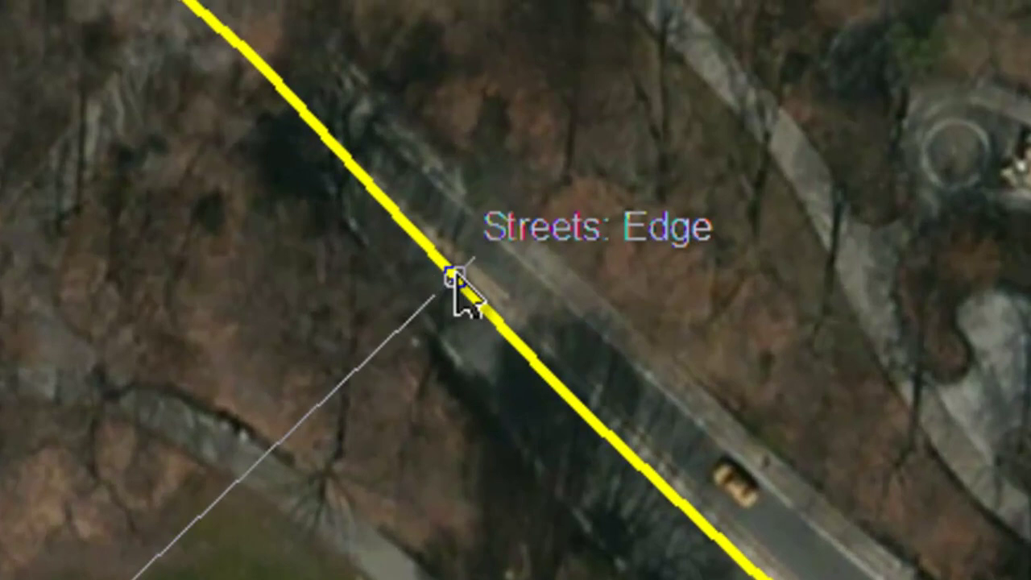
Constrain the next sketch segment parallel to the yellow City Street line.
right_click(454, 276)
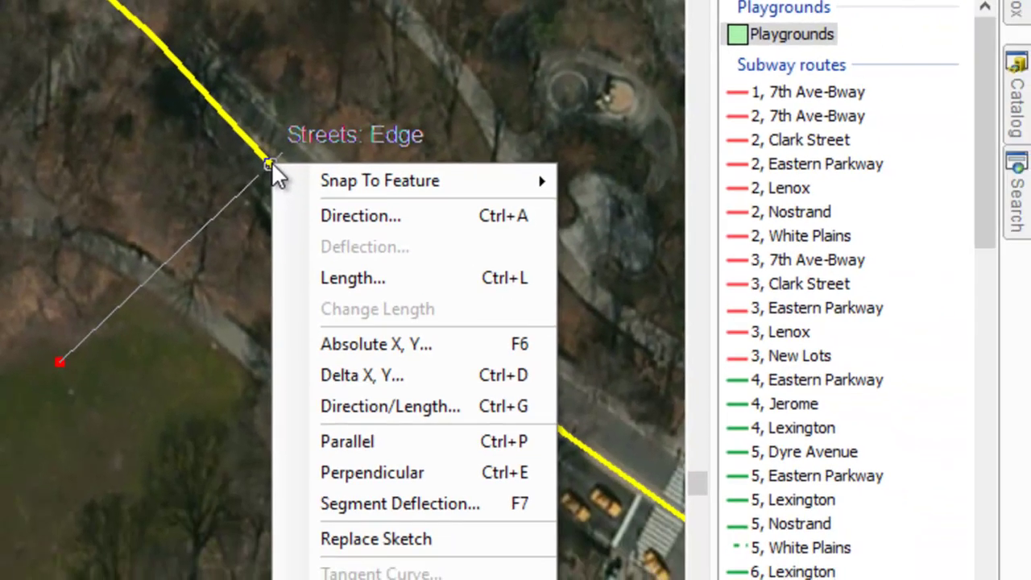
left_click(364, 439)
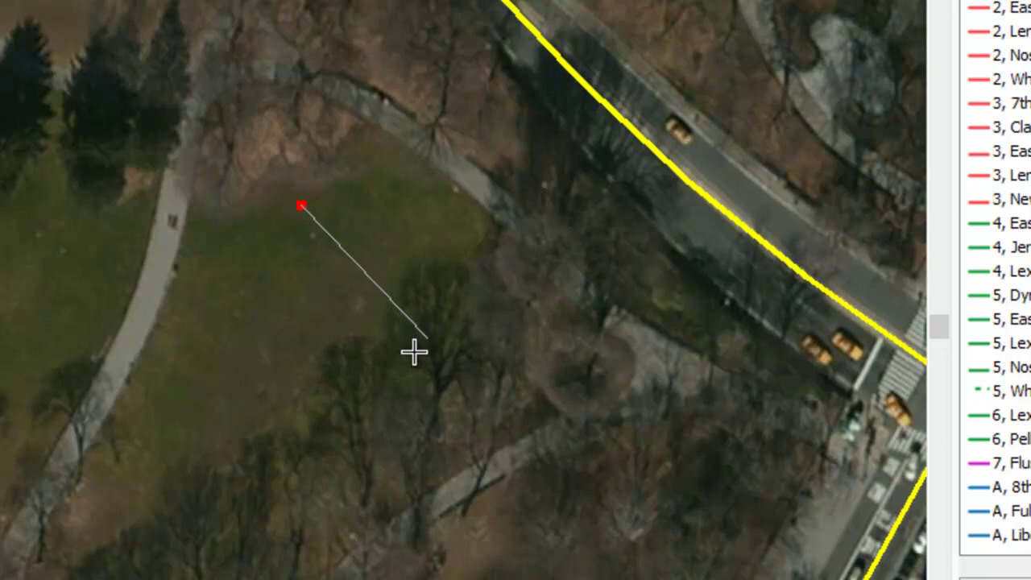
Add the second vertex with the side length fixed at 125 feet.
right_click(374, 284)
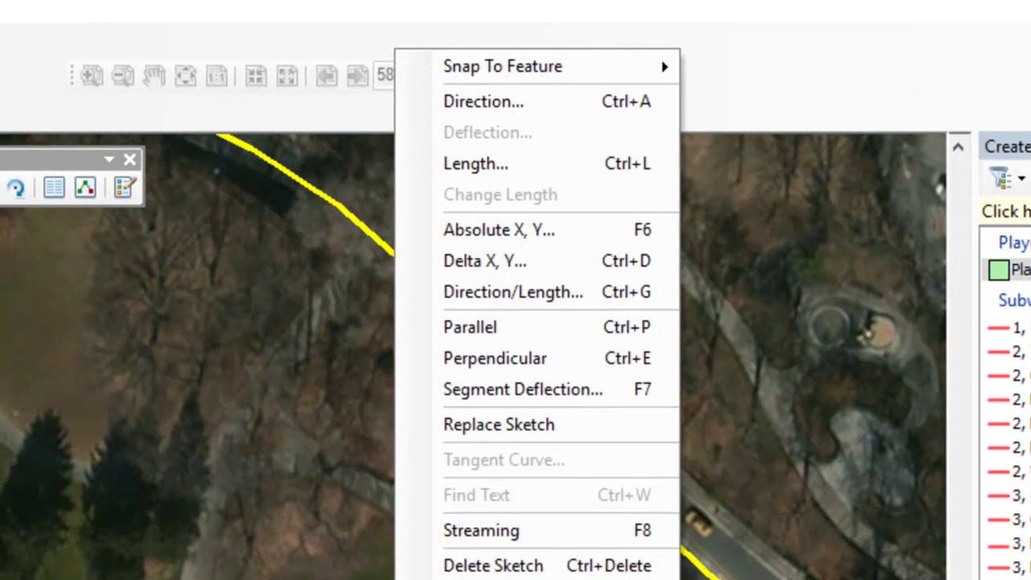
left_click(532, 162)
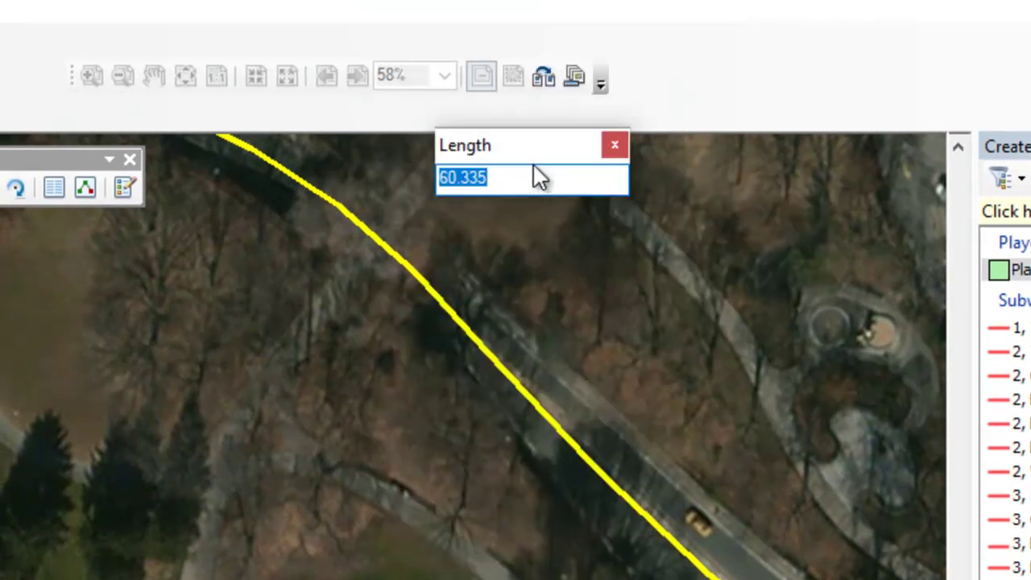
type("125")
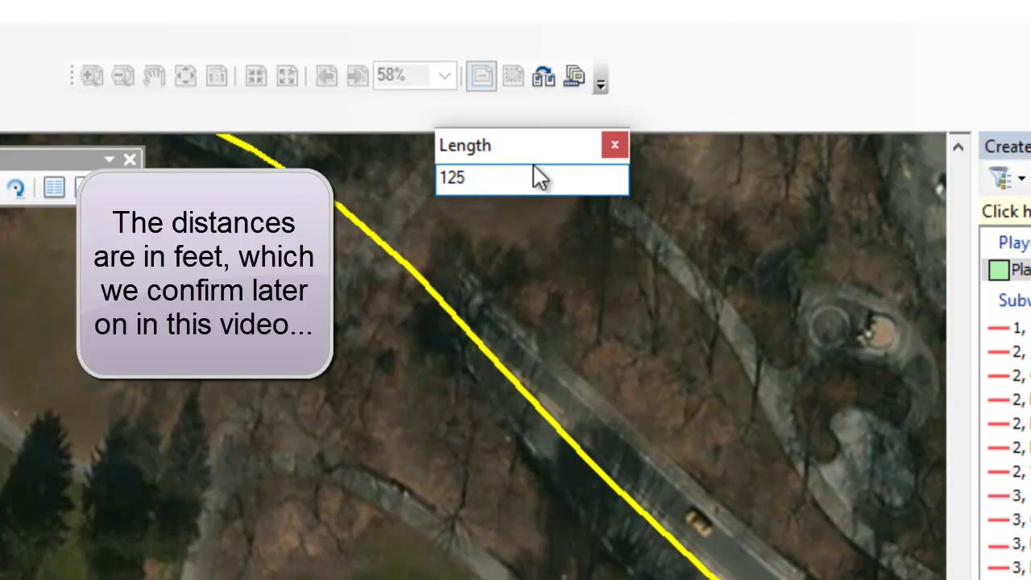
key("Return")
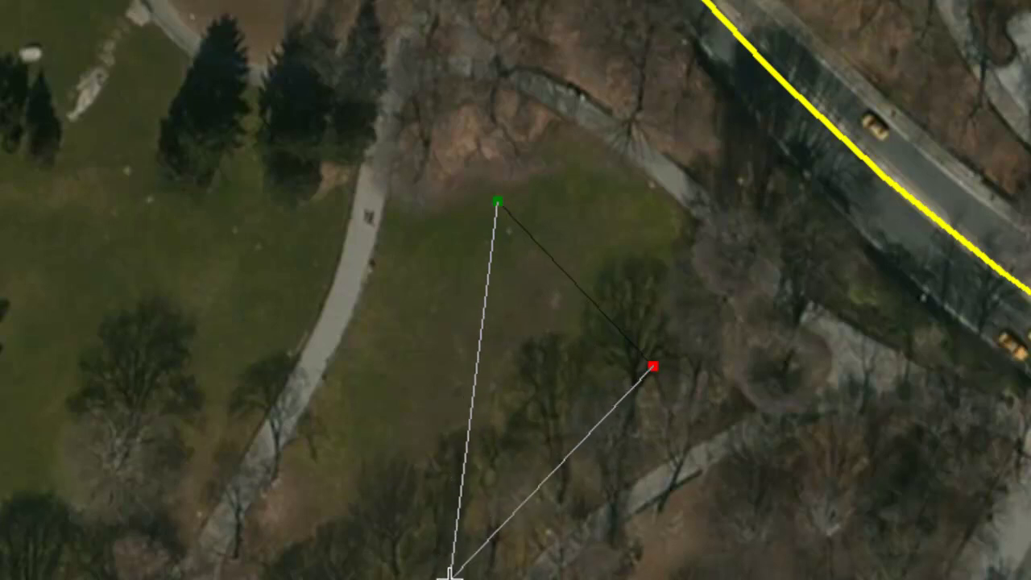
Add the third corner at direction 210 and length 325 feet.
right_click(448, 554)
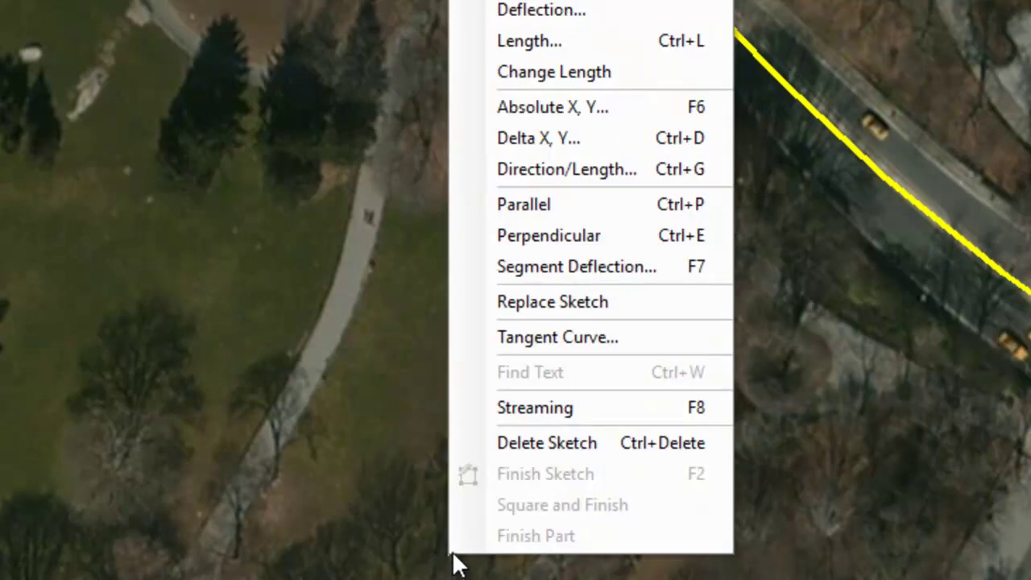
left_click(616, 177)
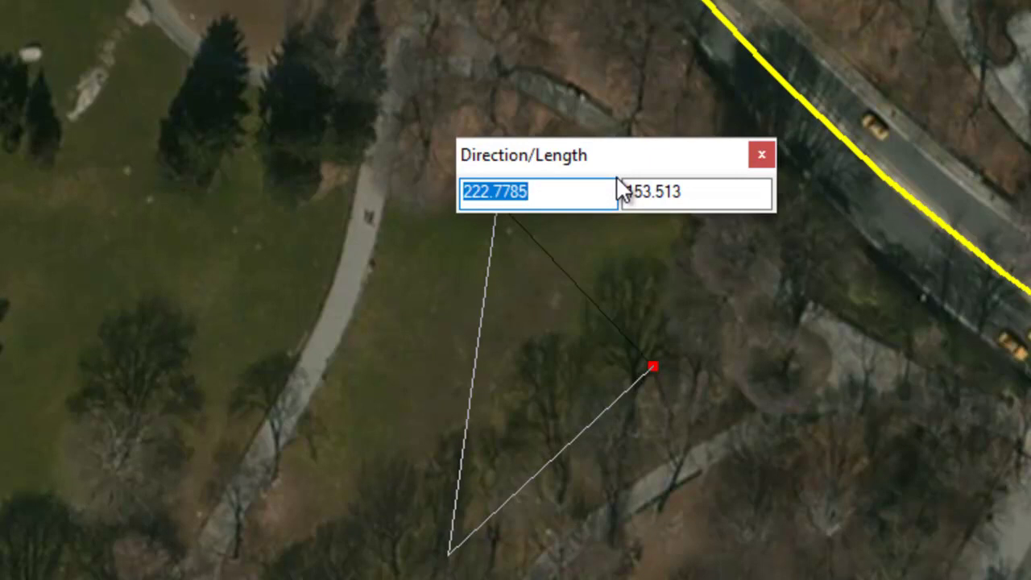
type("210")
key("Tab")
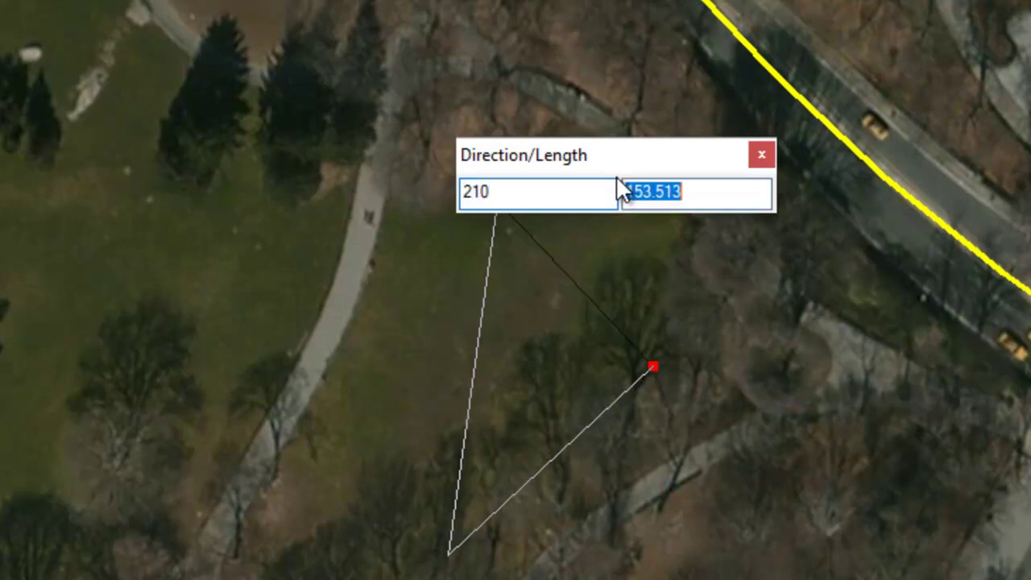
key("BackSpace")
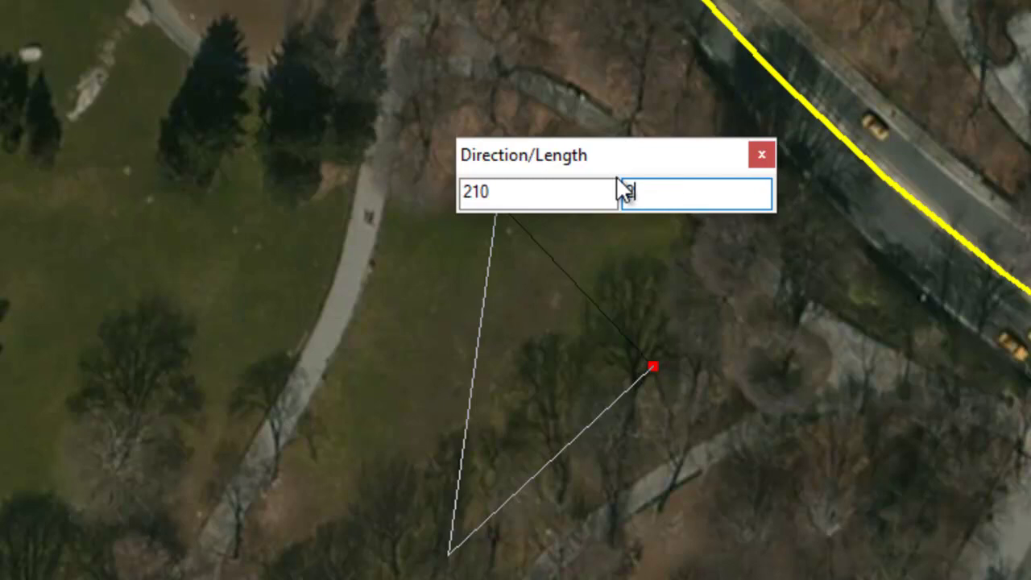
type("325")
key("Return")
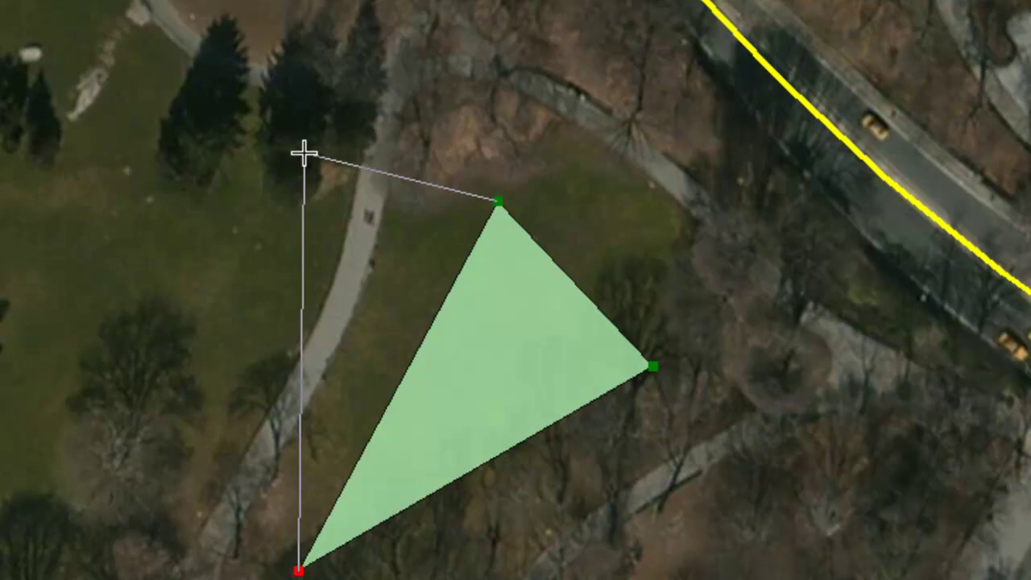
Finish the three-vertex sketch to create the green Playgrounds triangle feature.
right_click(304, 153)
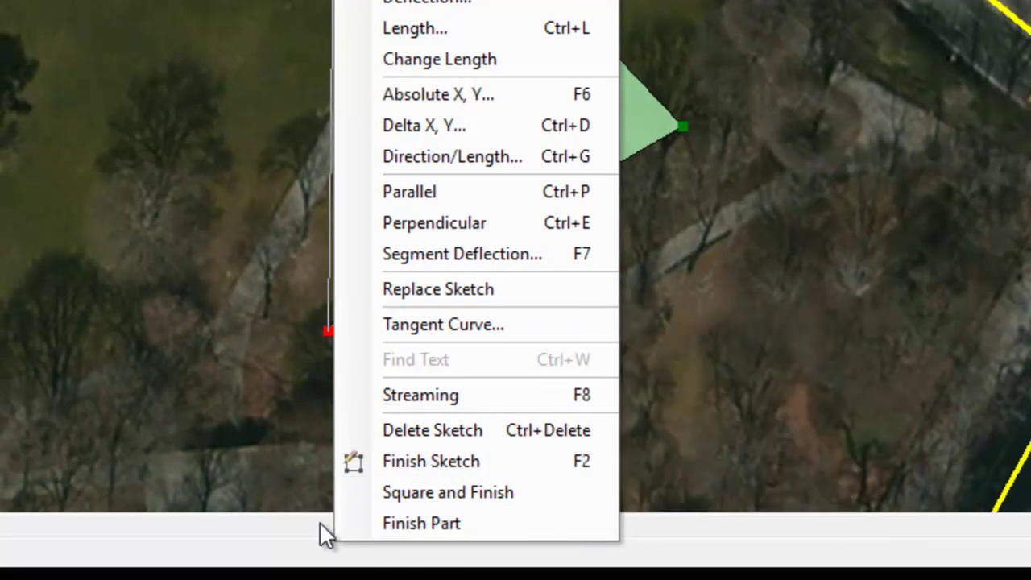
left_click(404, 463)
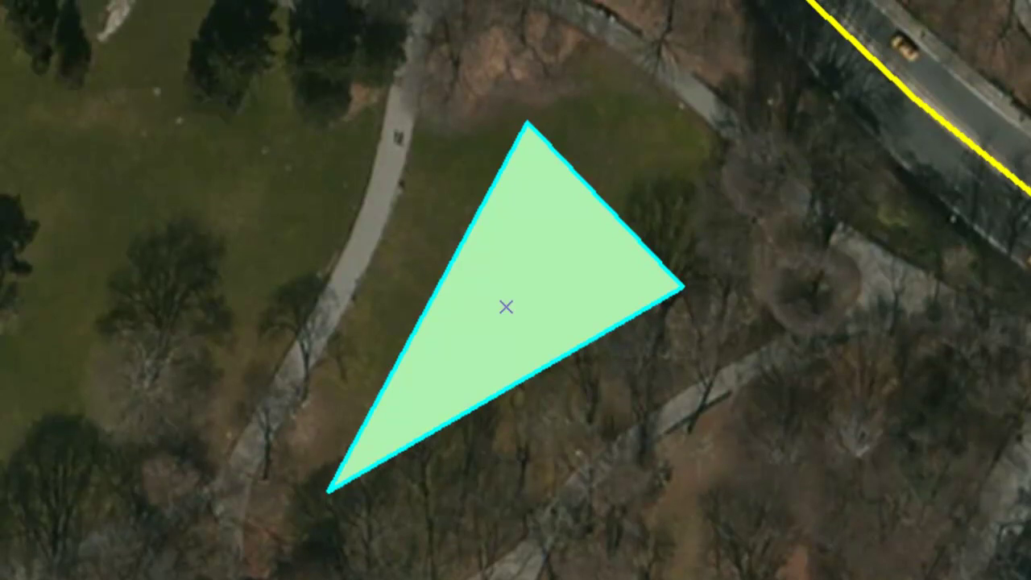
Stop the edit session and choose Yes to save the edits.
right_click(195, 7)
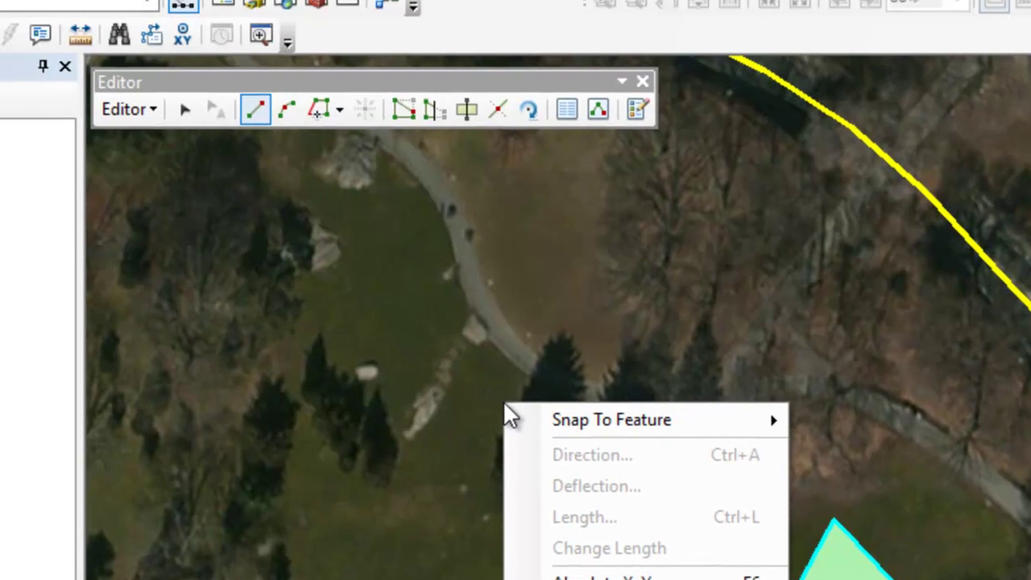
key("Escape")
left_click(151, 144)
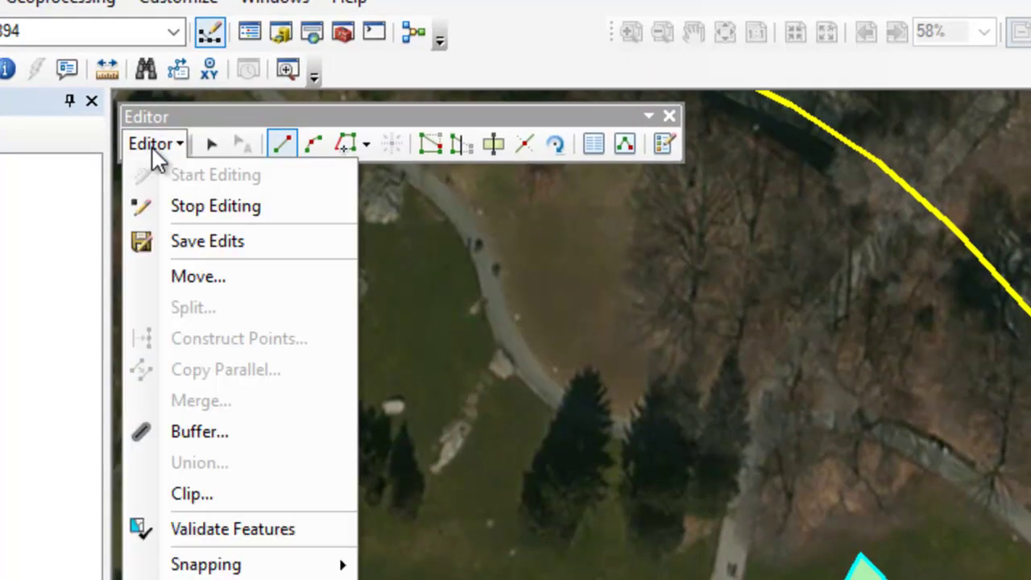
left_click(190, 205)
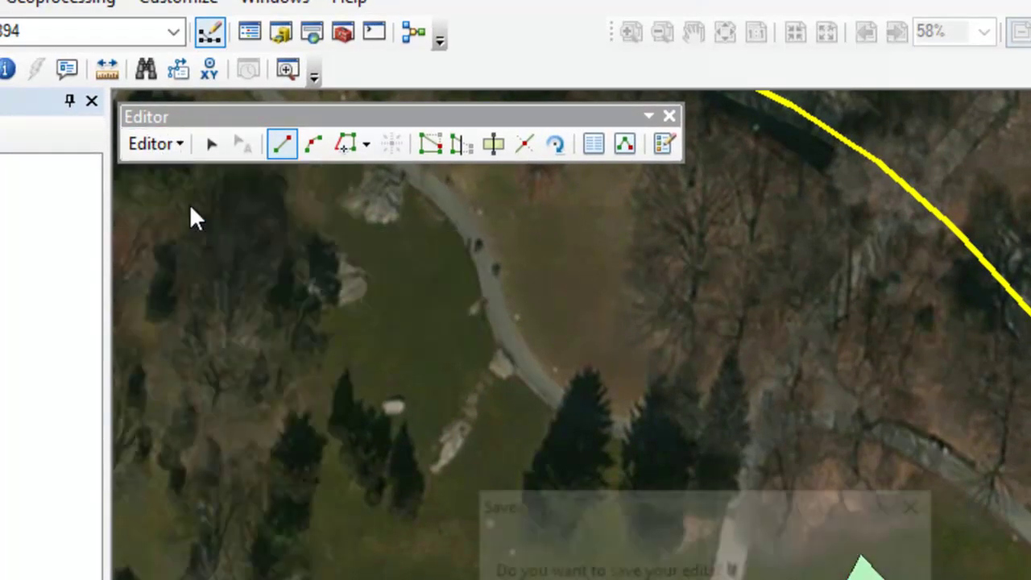
key("Return")
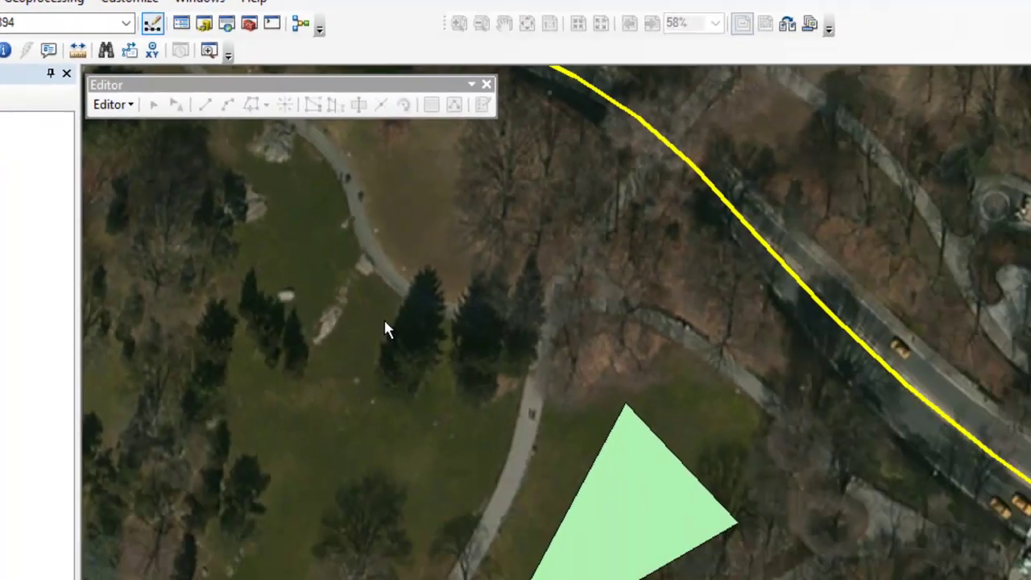
right_click(529, 445)
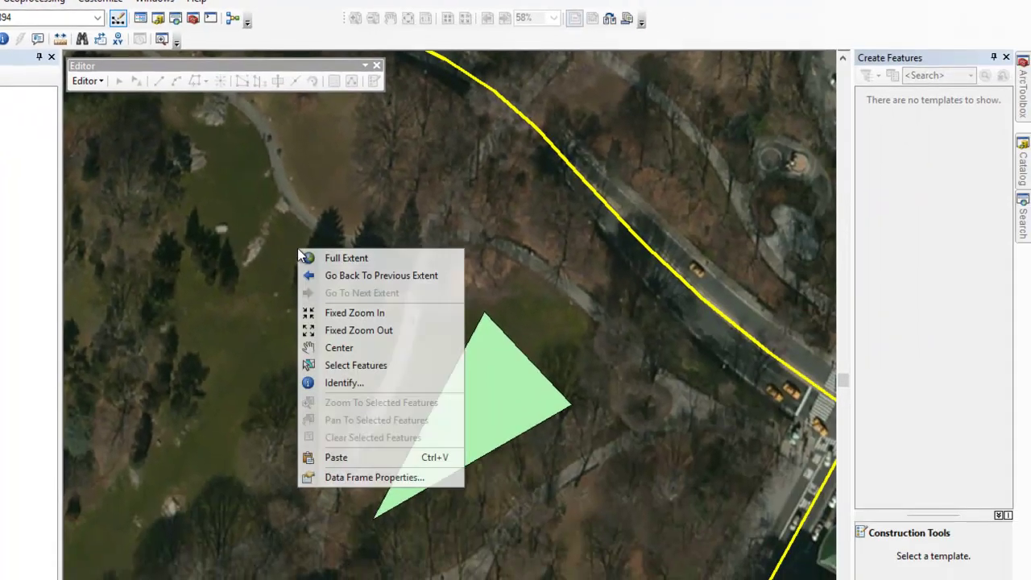
left_click(370, 477)
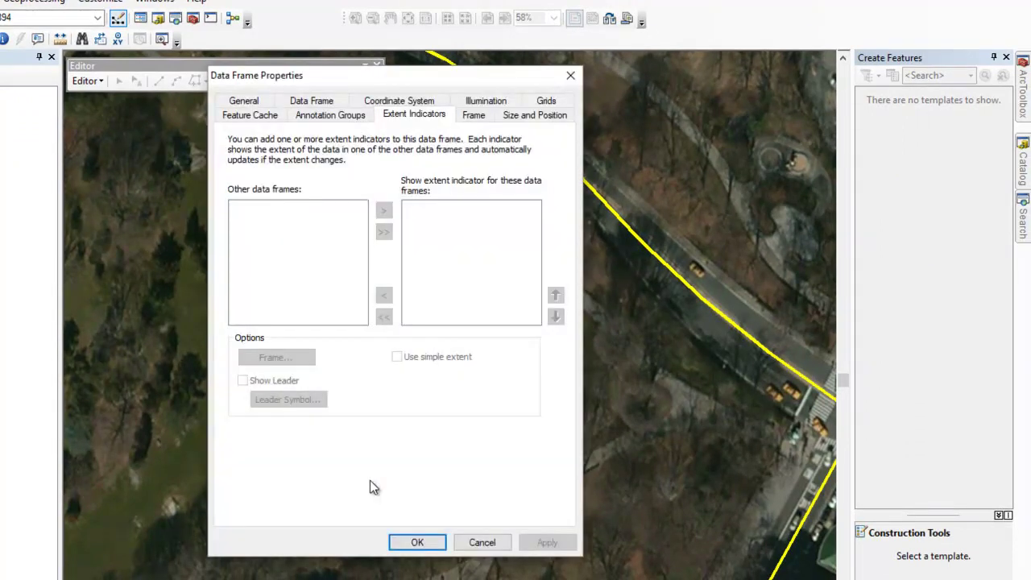
left_click(399, 100)
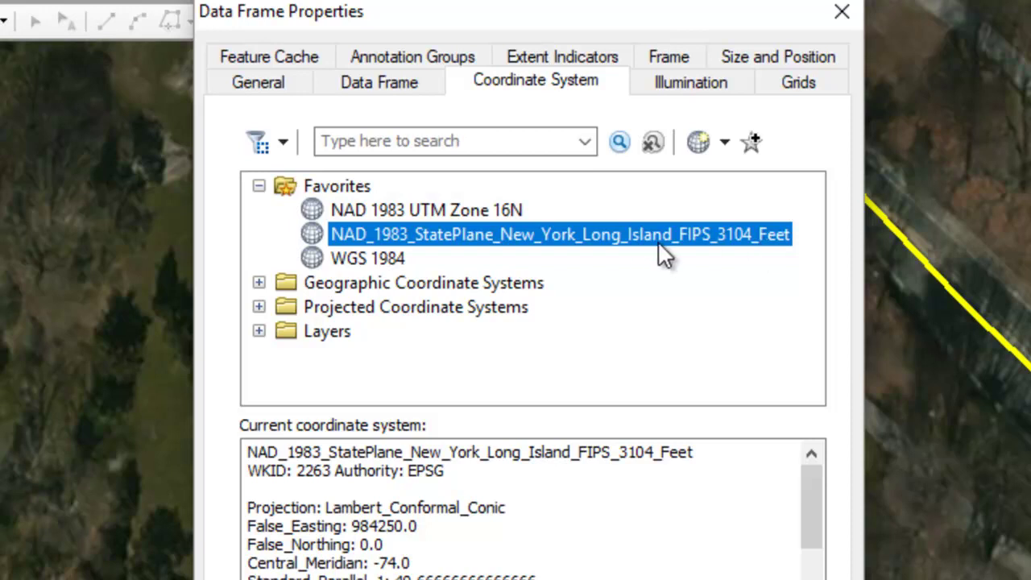
left_click(373, 95)
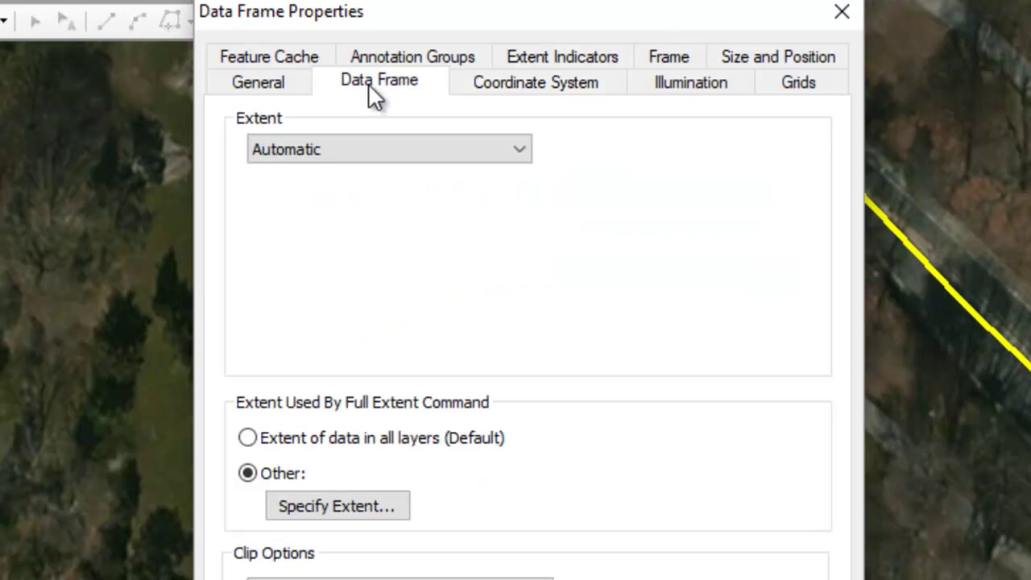
left_click(272, 81)
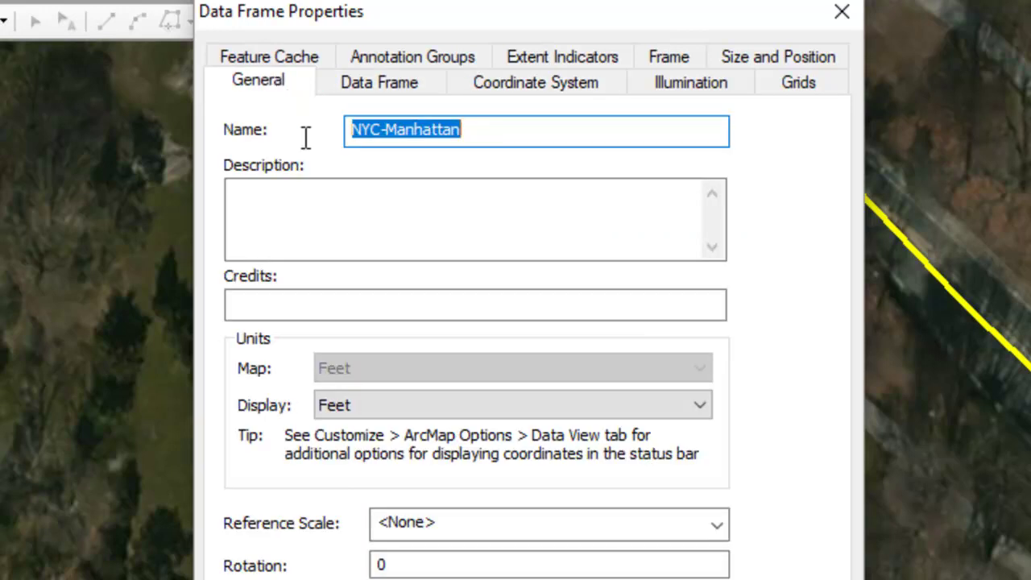